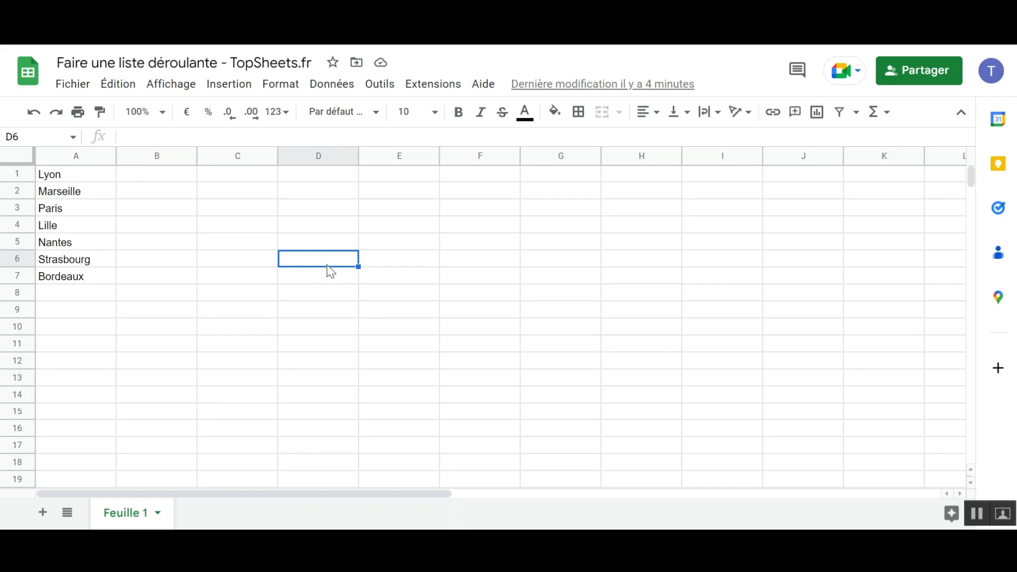
# Add a new data validation rule to cell C1.
pyautogui.click(244, 184)
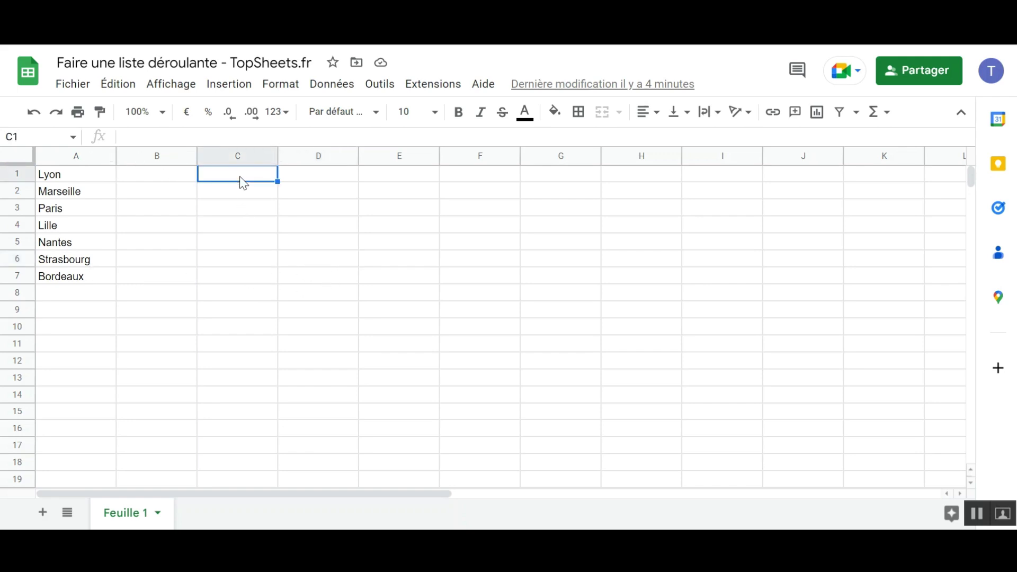
pyautogui.click(338, 91)
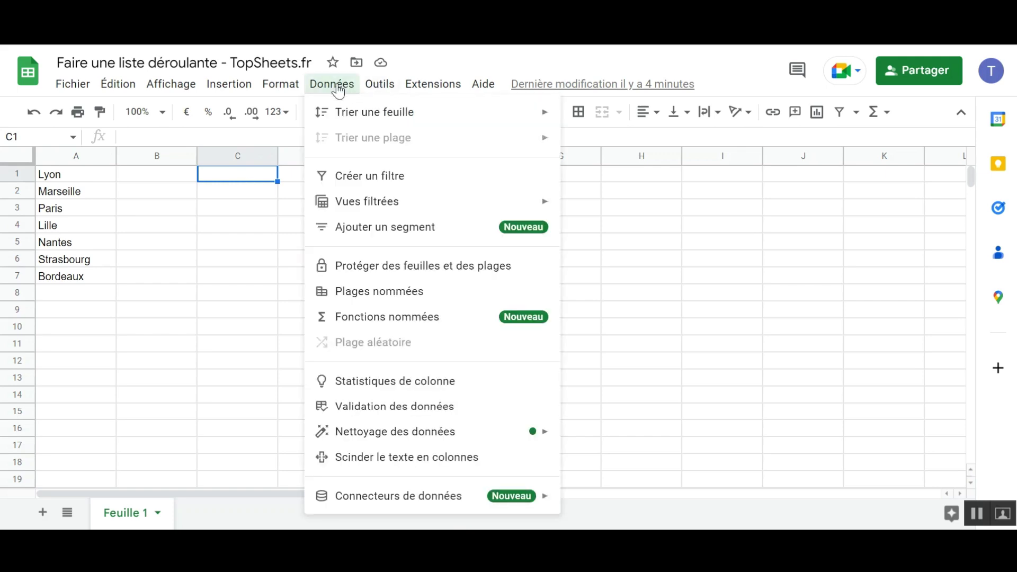
pyautogui.click(367, 410)
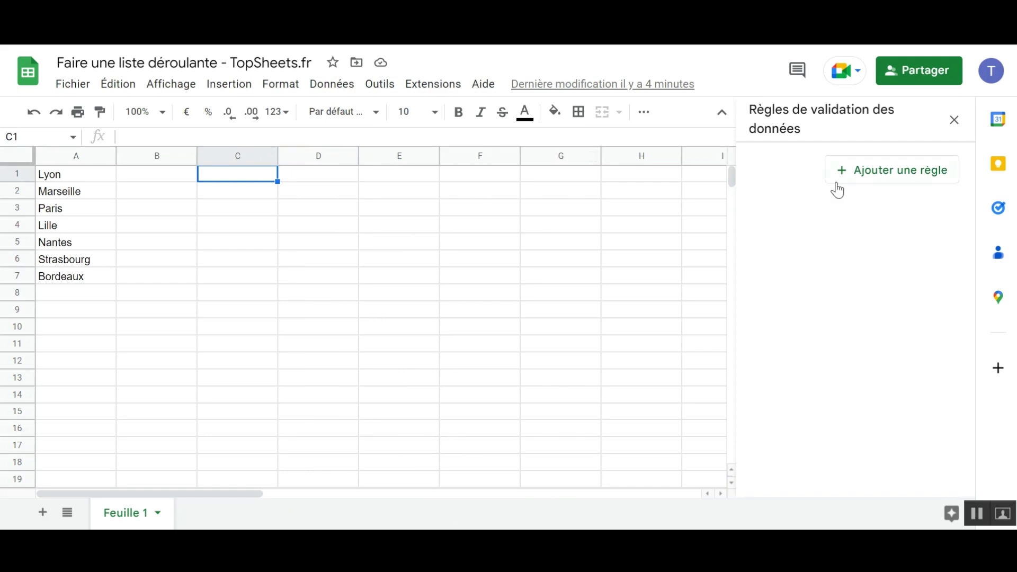
pyautogui.click(888, 180)
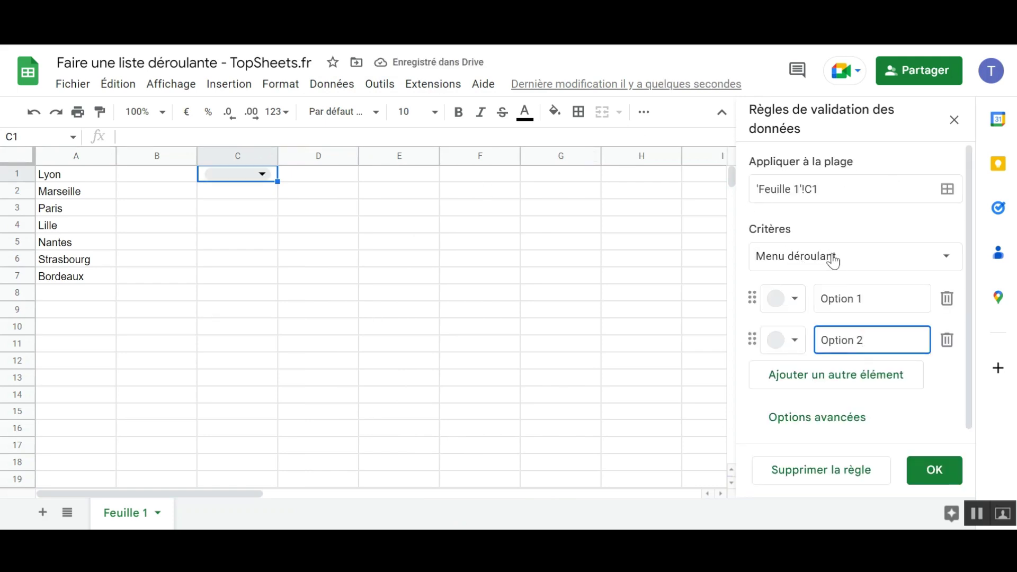
# Set the rule's criteria to a dropdown from the range 'Feuille 1'!A1:A7 and preview the list in C1.
pyautogui.click(945, 260)
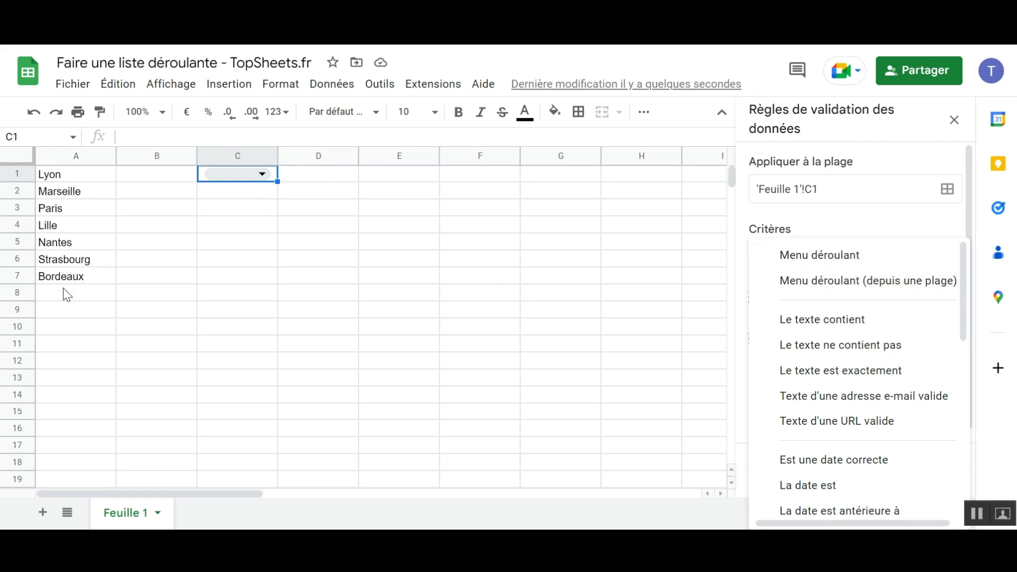
pyautogui.click(864, 285)
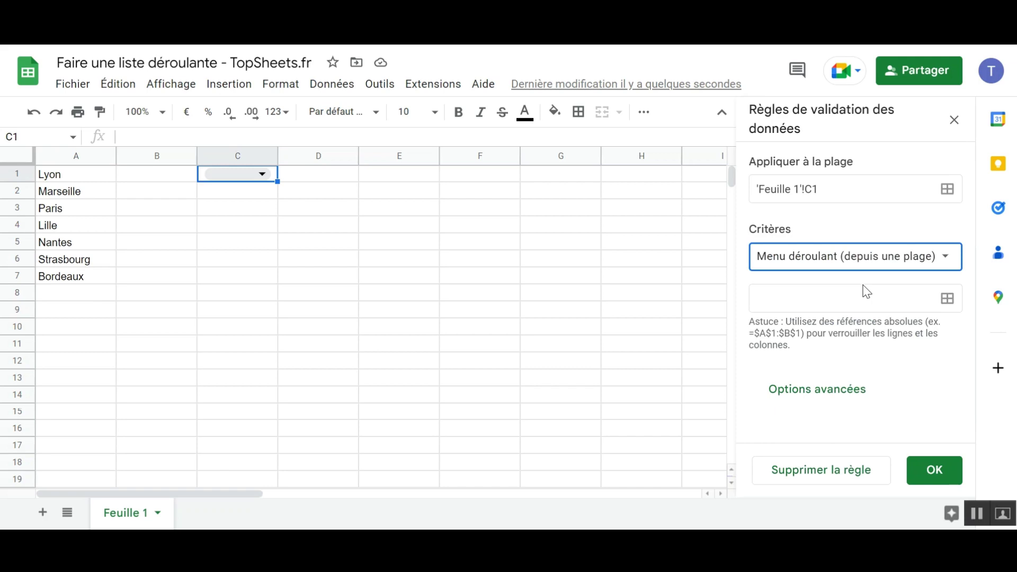
pyautogui.click(947, 298)
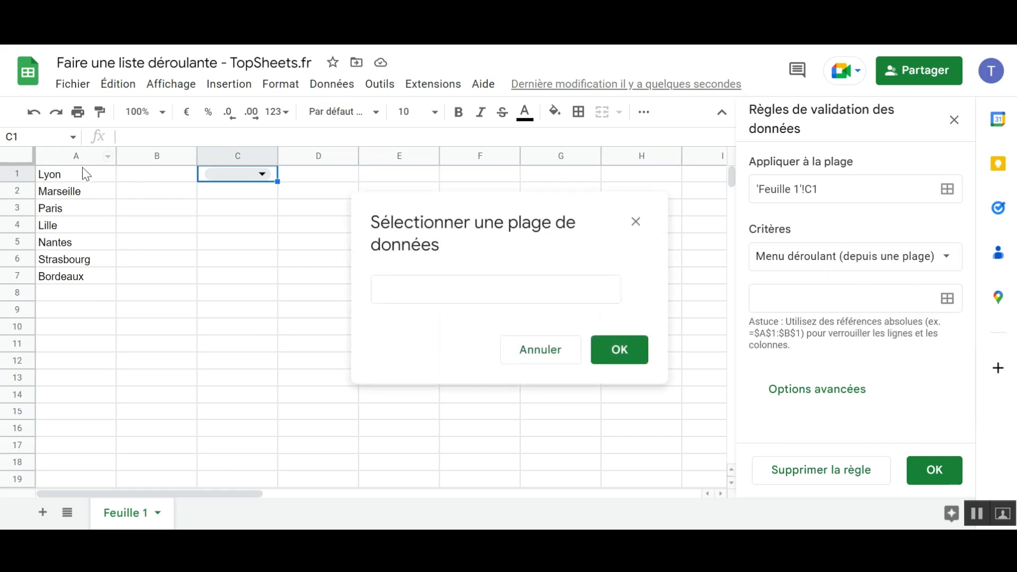
pyautogui.moveTo(87, 179); pyautogui.dragTo(84, 280)
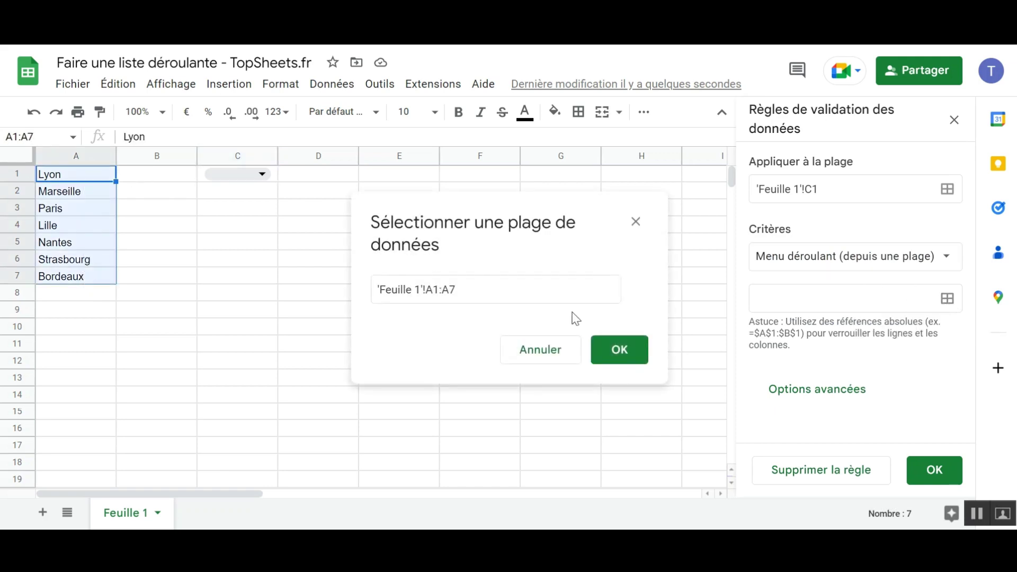
pyautogui.click(628, 361)
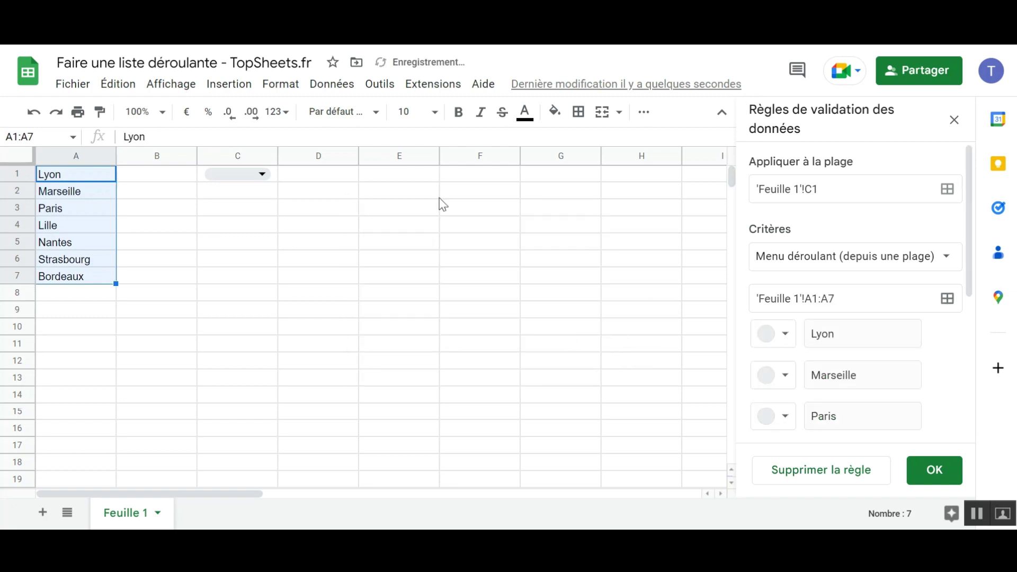
pyautogui.click(261, 177)
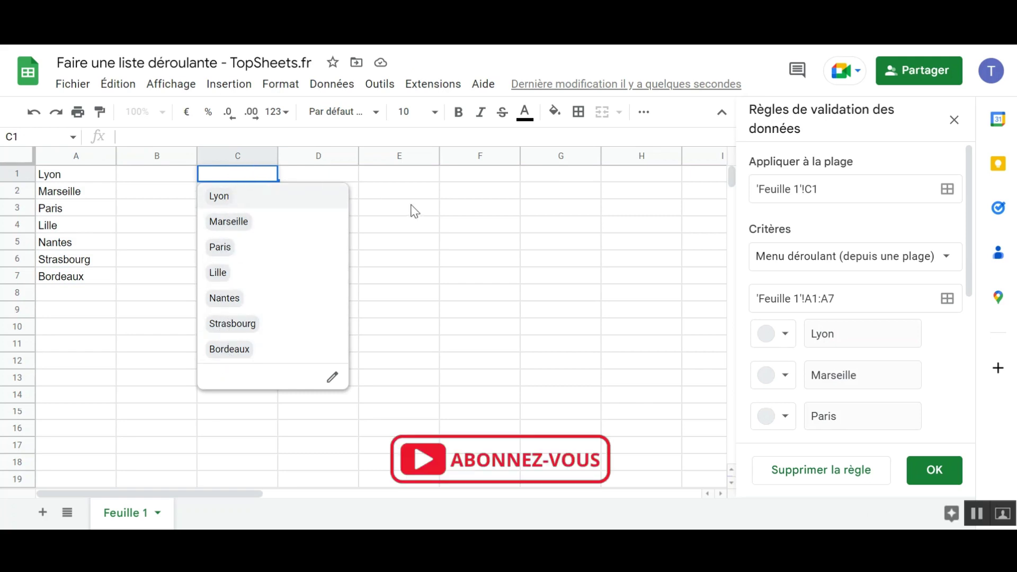
pyautogui.click(433, 214)
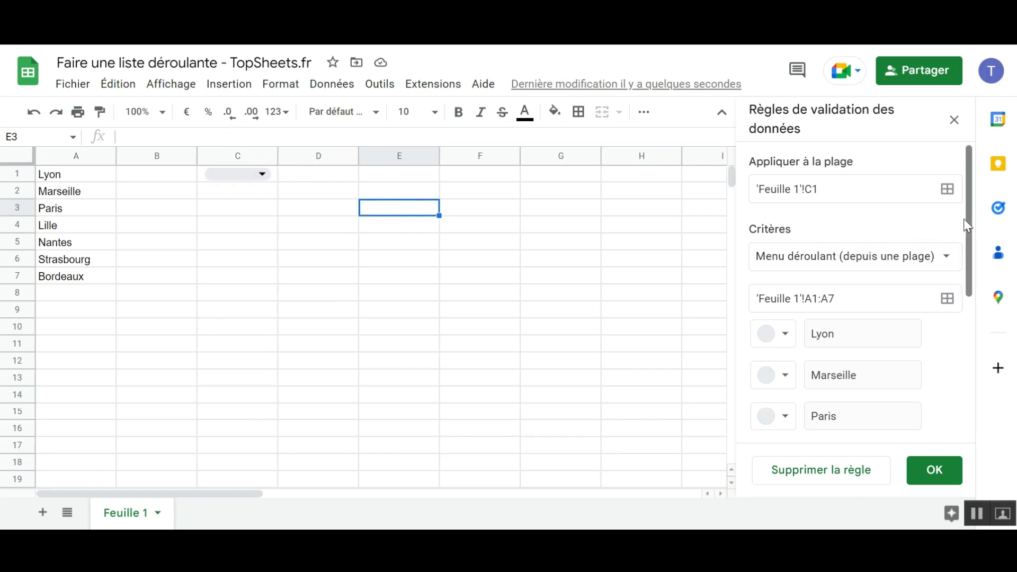
# Expand the validation rule's advanced options to show the invalid-data and display style settings.
pyautogui.moveTo(968, 223); pyautogui.dragTo(956, 402)
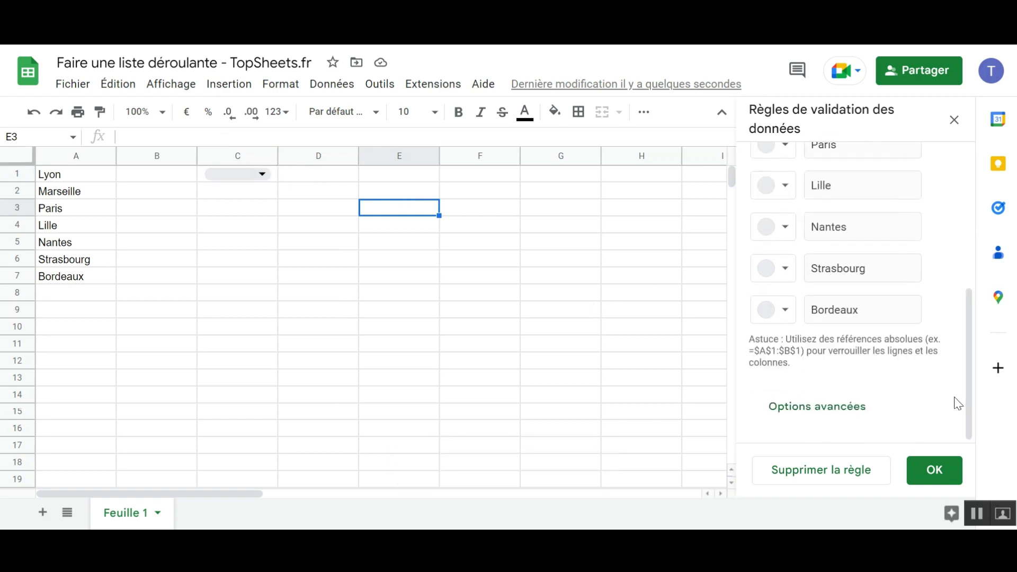
pyautogui.click(817, 407)
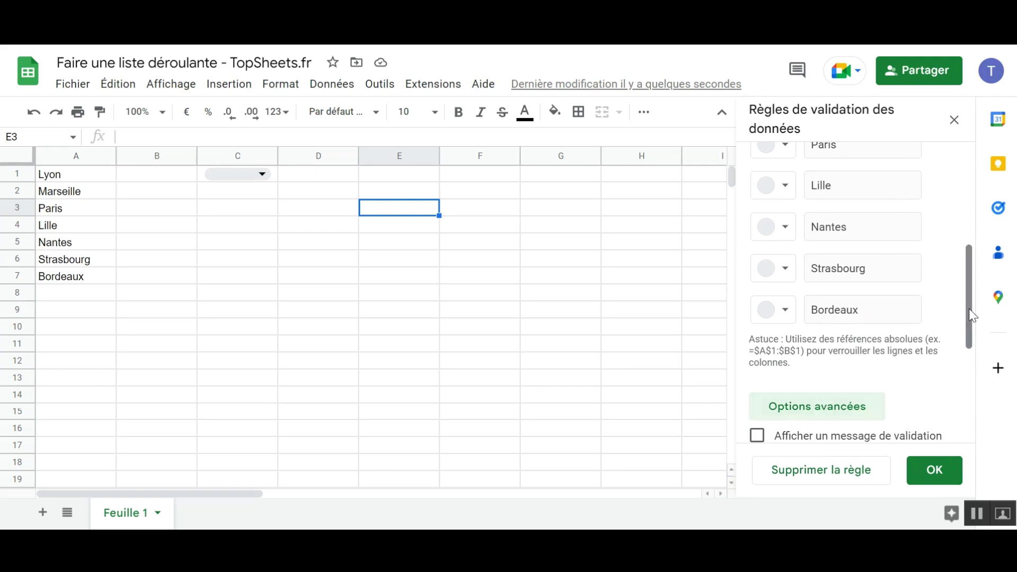
pyautogui.moveTo(969, 308); pyautogui.dragTo(966, 391)
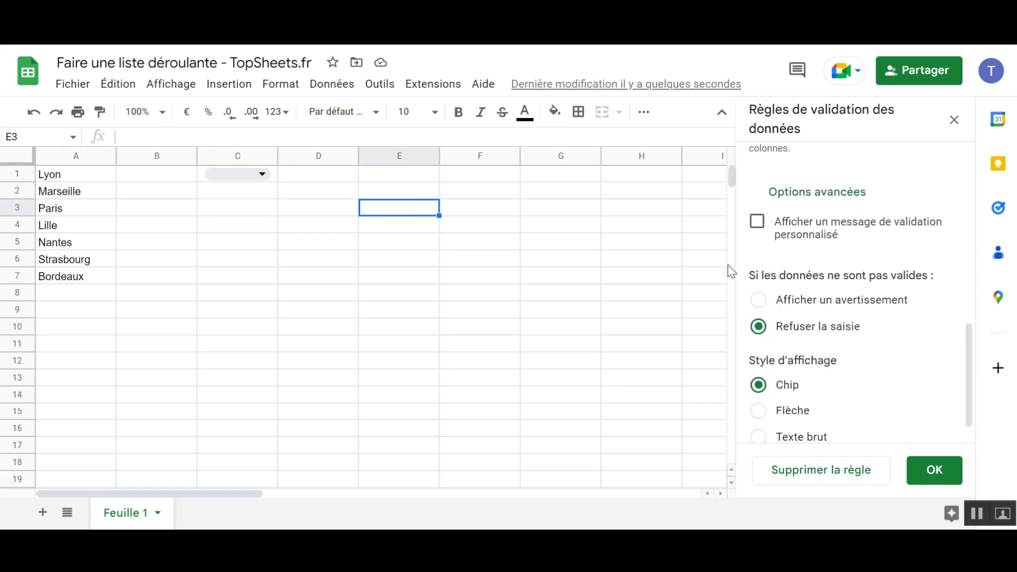
# Try to enter Nice, a city missing from the source list, in cell C1.
pyautogui.click(275, 174)
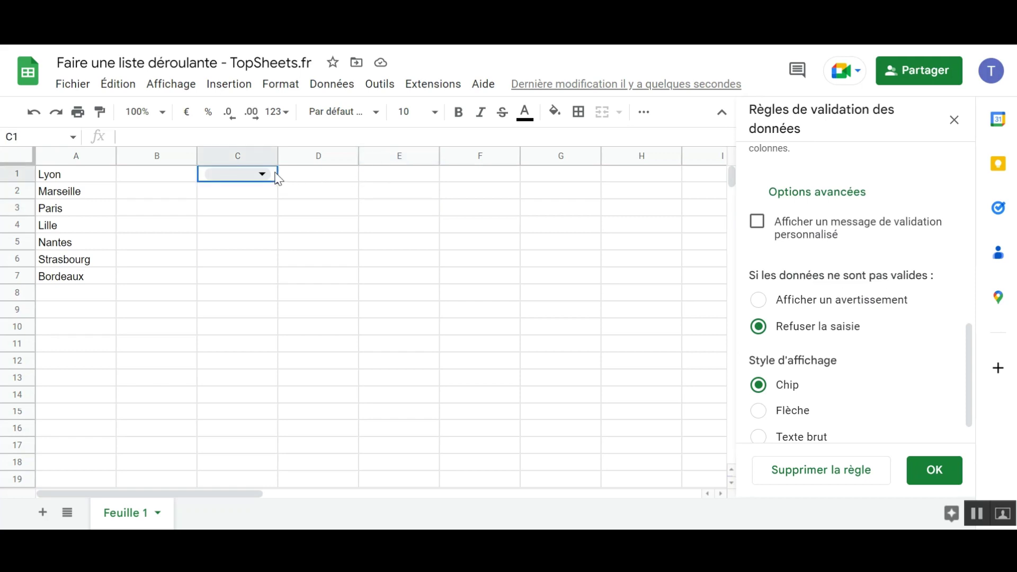
pyautogui.write('Nice')
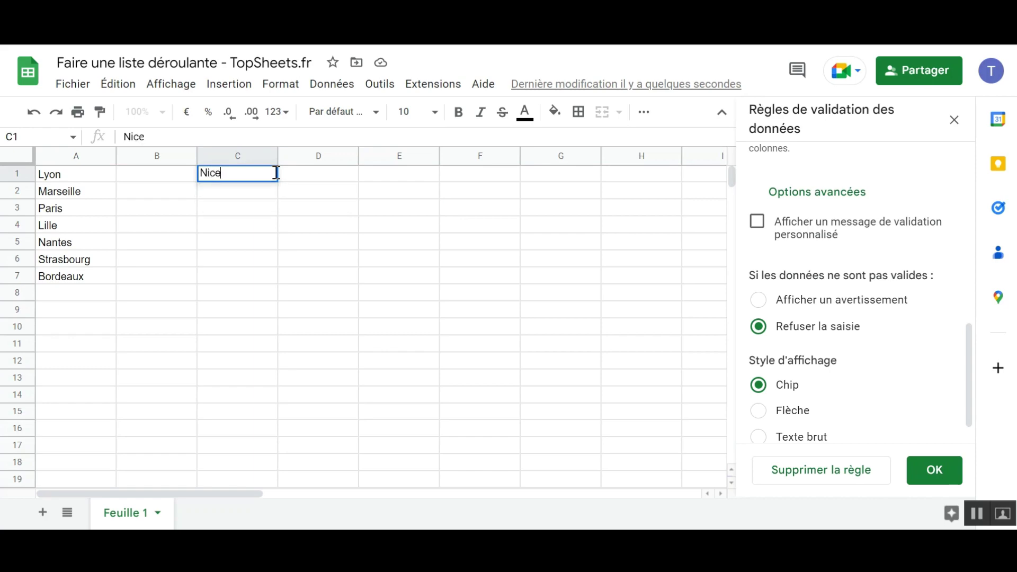
pyautogui.press('Return')
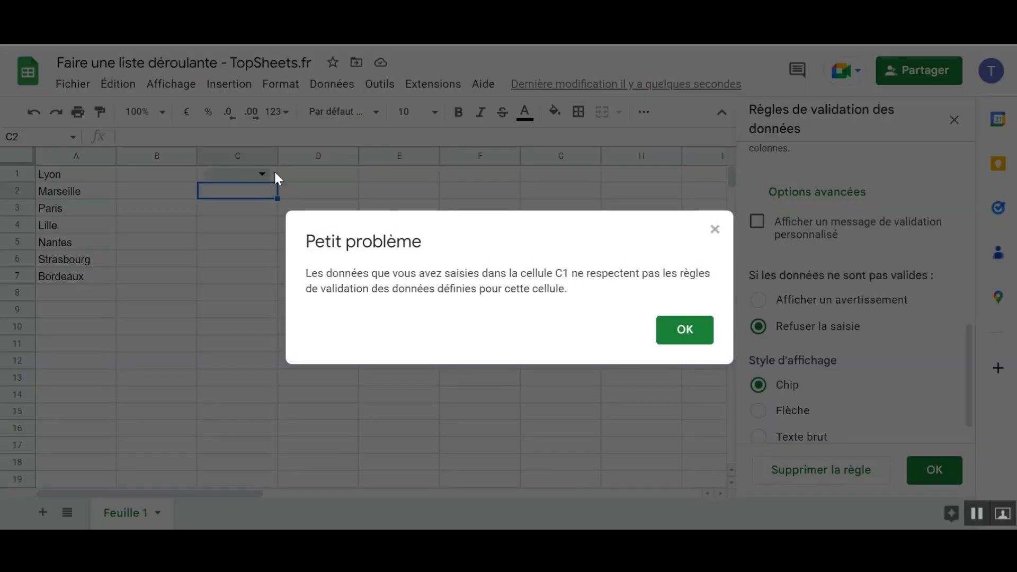
pyautogui.click(685, 330)
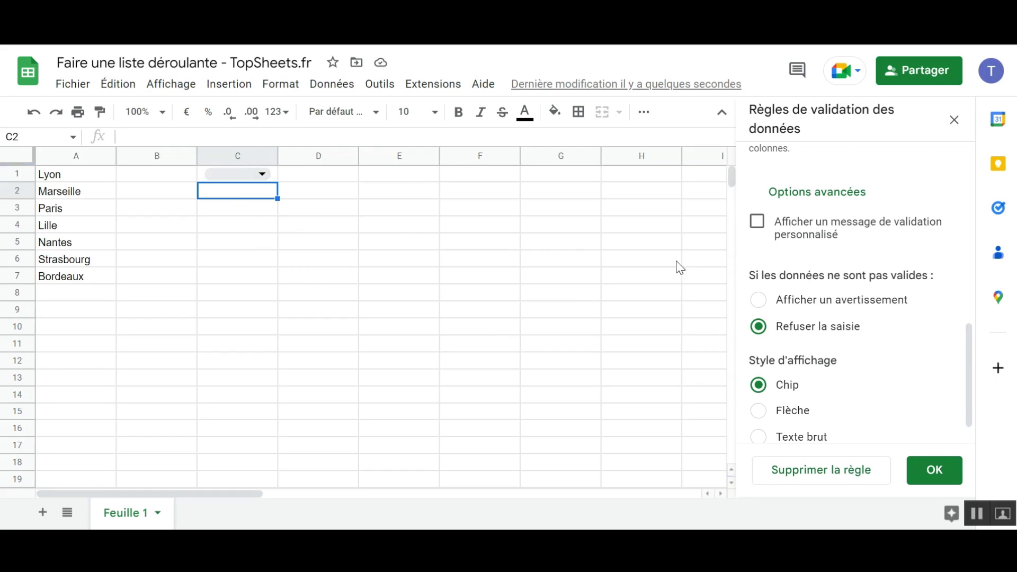
# Set the rule to display a warning for invalid data, and test it by entering Nice in C1.
pyautogui.click(759, 301)
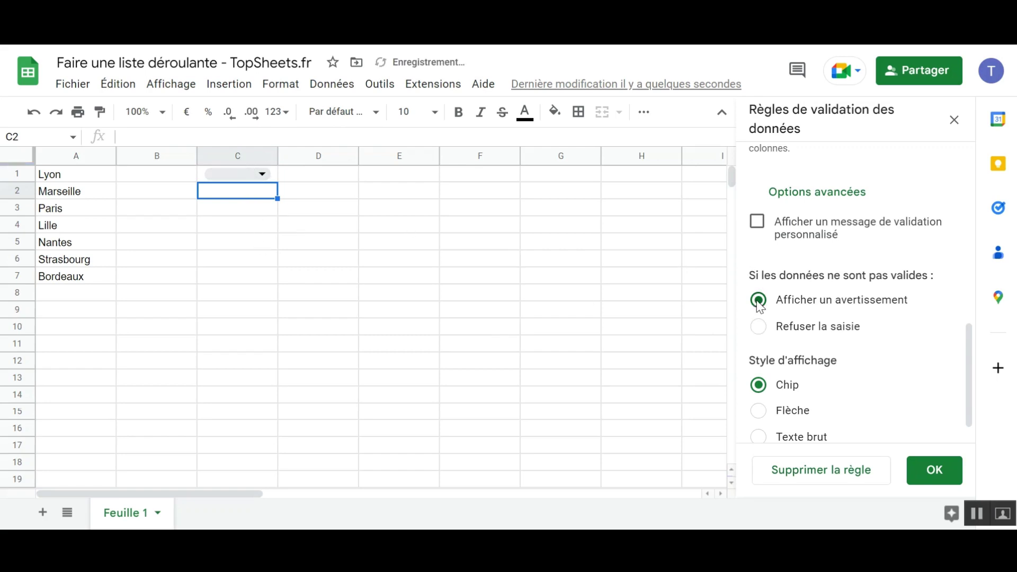
pyautogui.click(274, 178)
pyautogui.write('N')
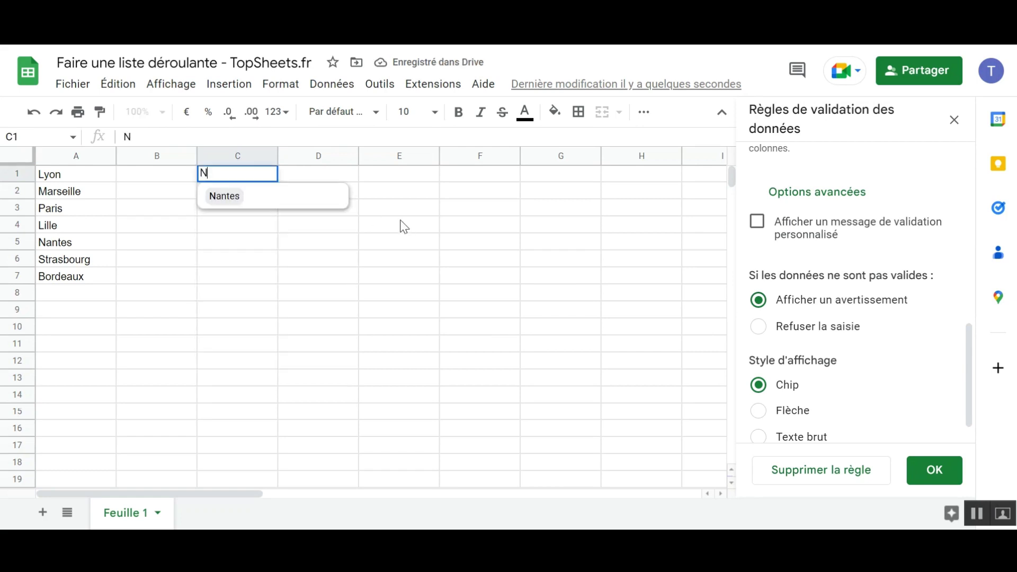
pyautogui.write('ice')
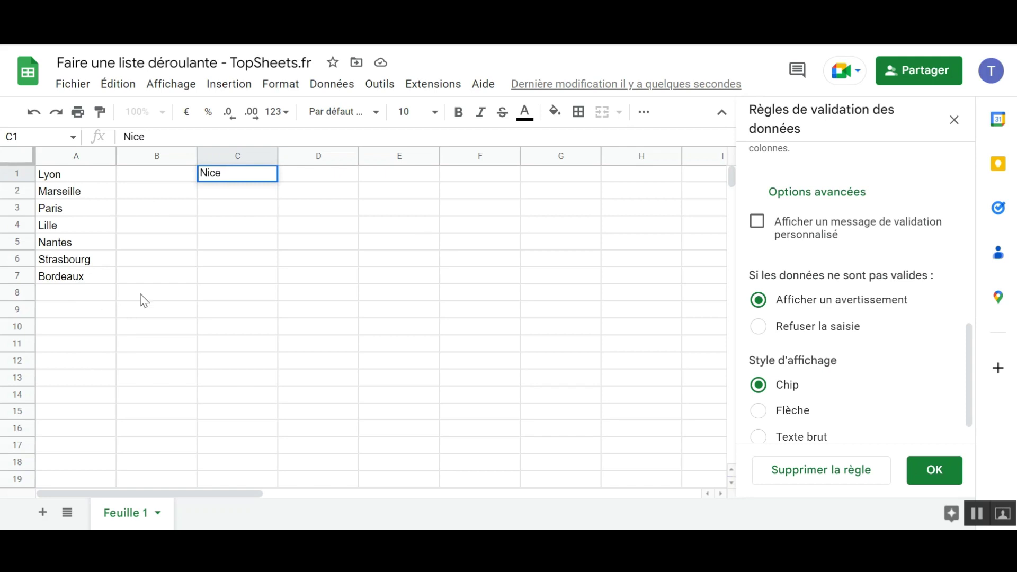
pyautogui.press('Return')
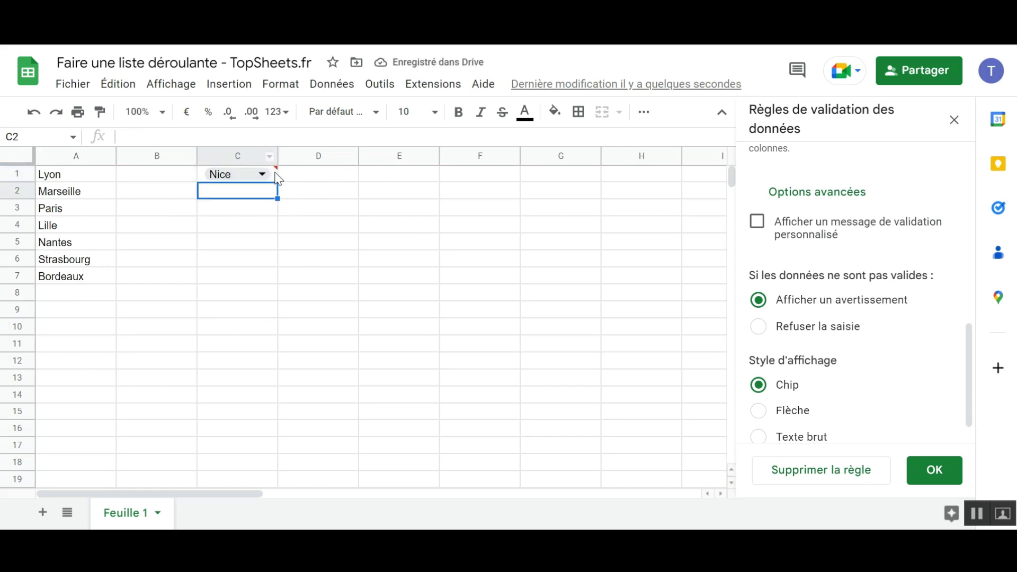
pyautogui.moveTo(277, 173)
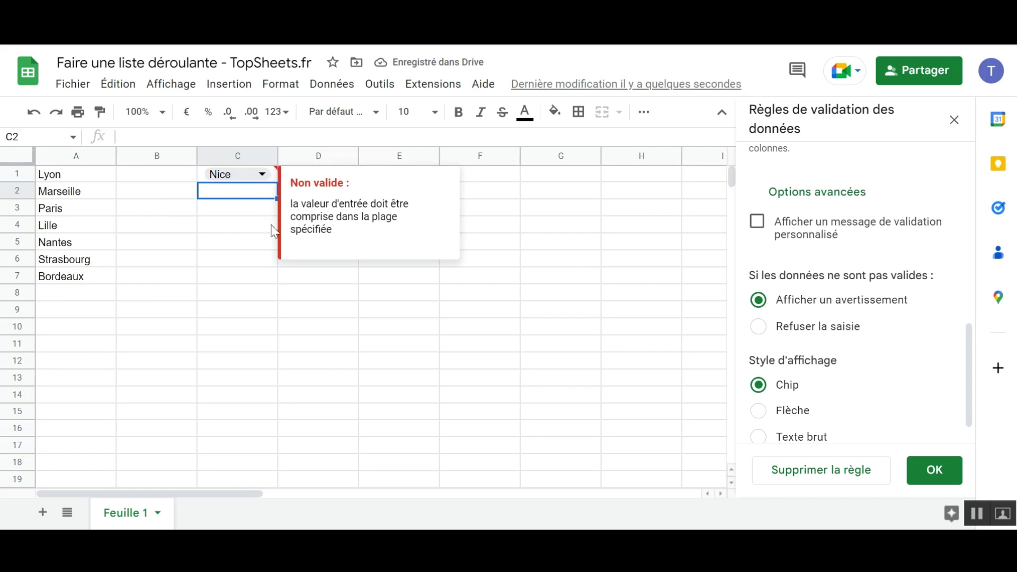
pyautogui.press('Down')
pyautogui.press('Down')
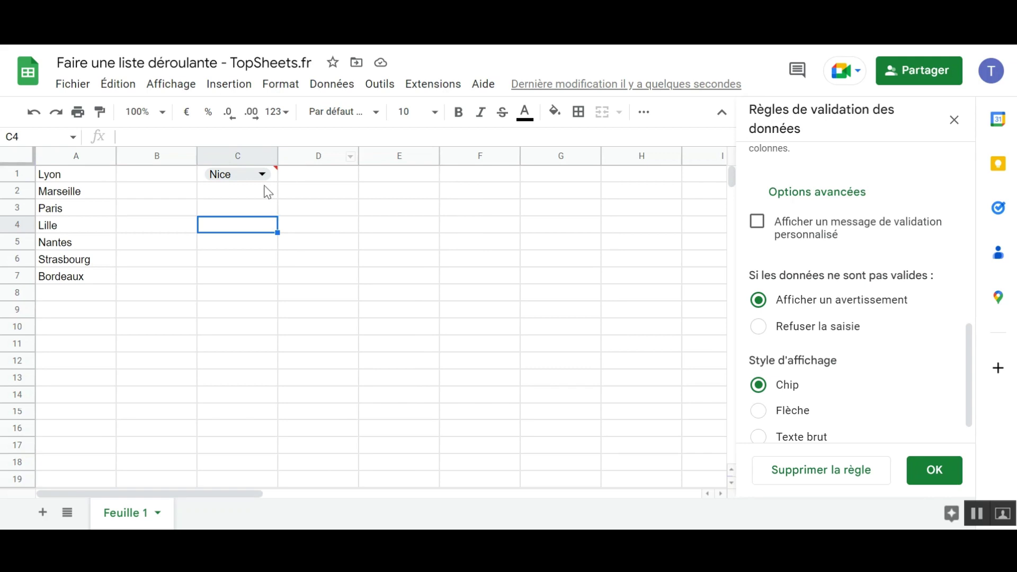
# Clear the invalid entry Nice from cell C1.
pyautogui.click(252, 192)
pyautogui.click(245, 176)
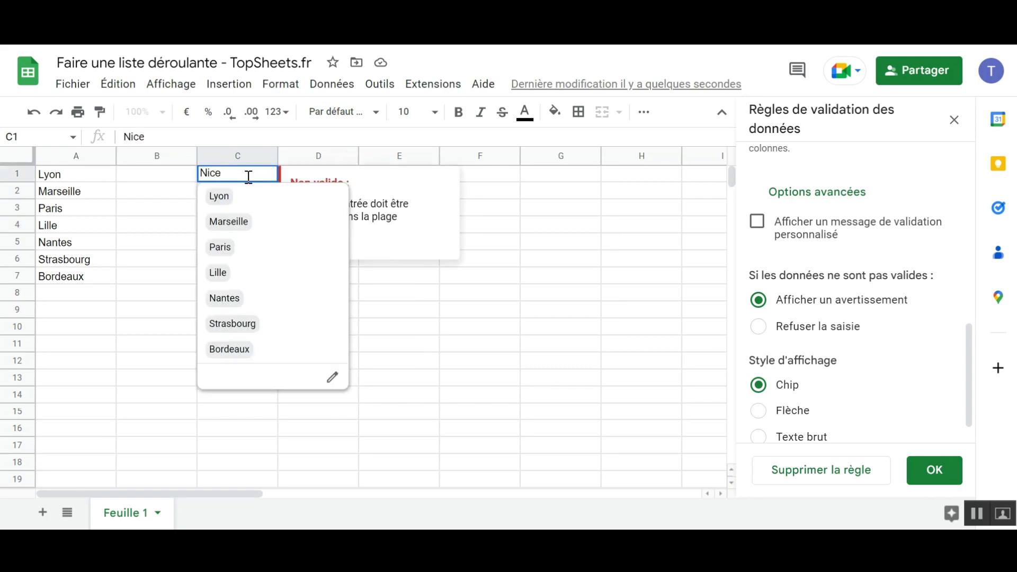
pyautogui.press('BackSpace')
pyautogui.press('BackSpace')
pyautogui.press('BackSpace')
pyautogui.press('BackSpace')
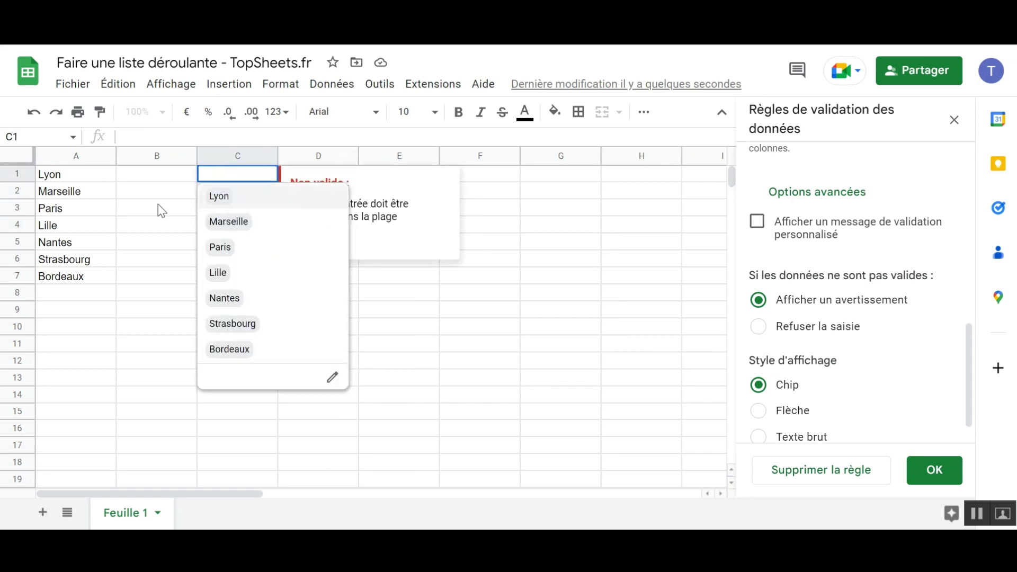
pyautogui.click(158, 207)
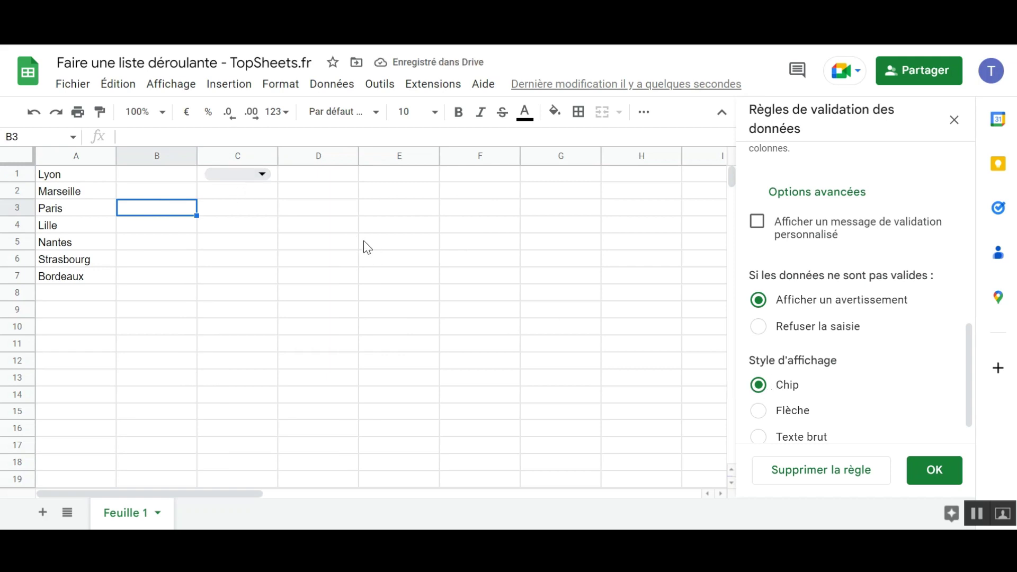
# Try the Flèche and Texte brut display styles on the C1 dropdown, and restore the Chip style.
pyautogui.click(760, 414)
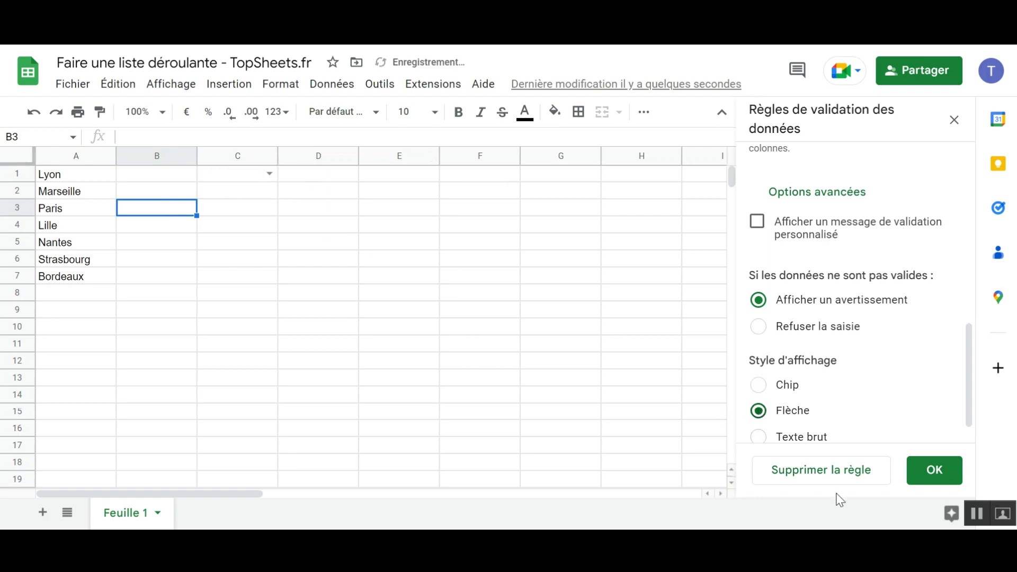
pyautogui.click(761, 440)
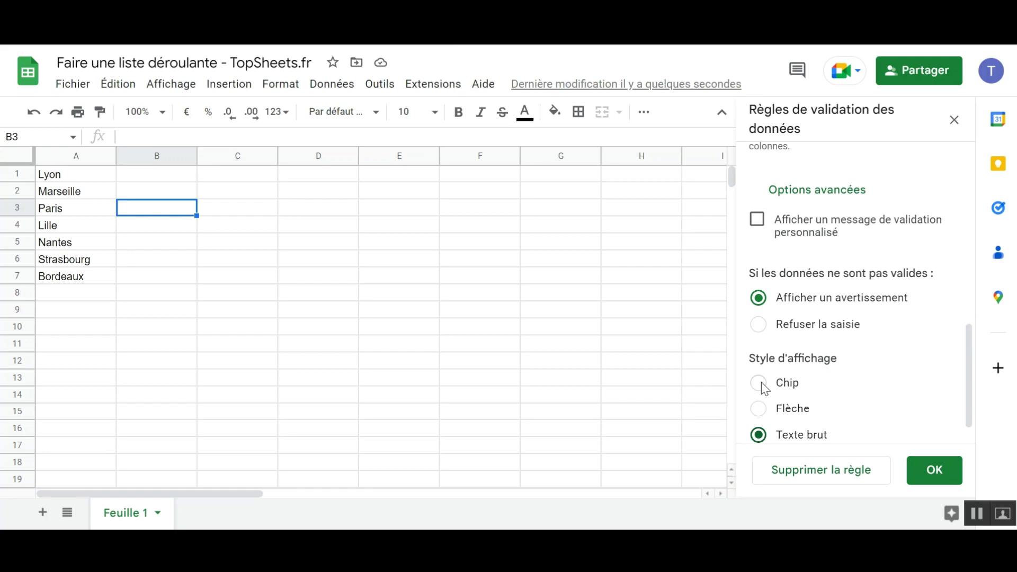
pyautogui.click(236, 179)
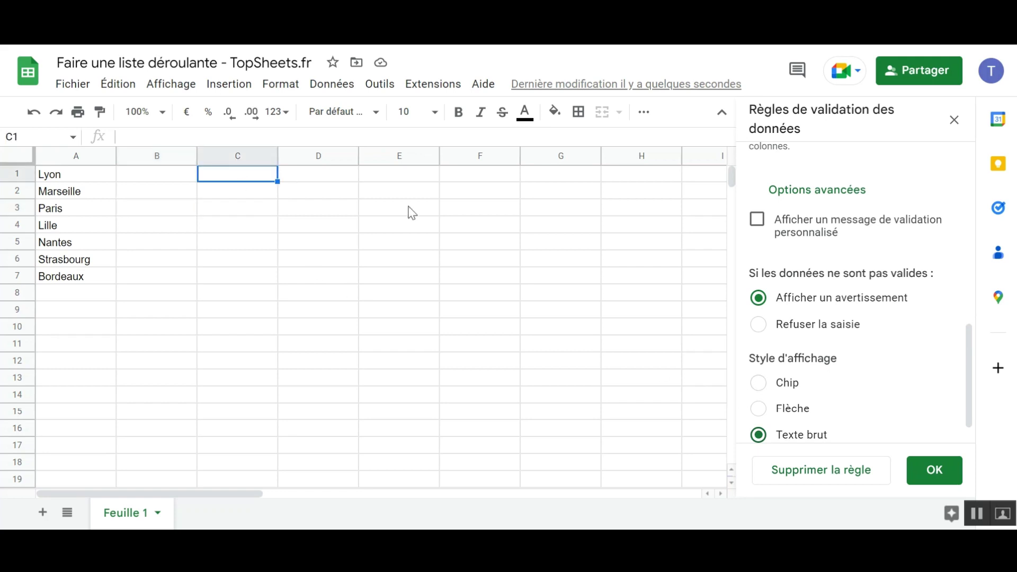
pyautogui.click(758, 384)
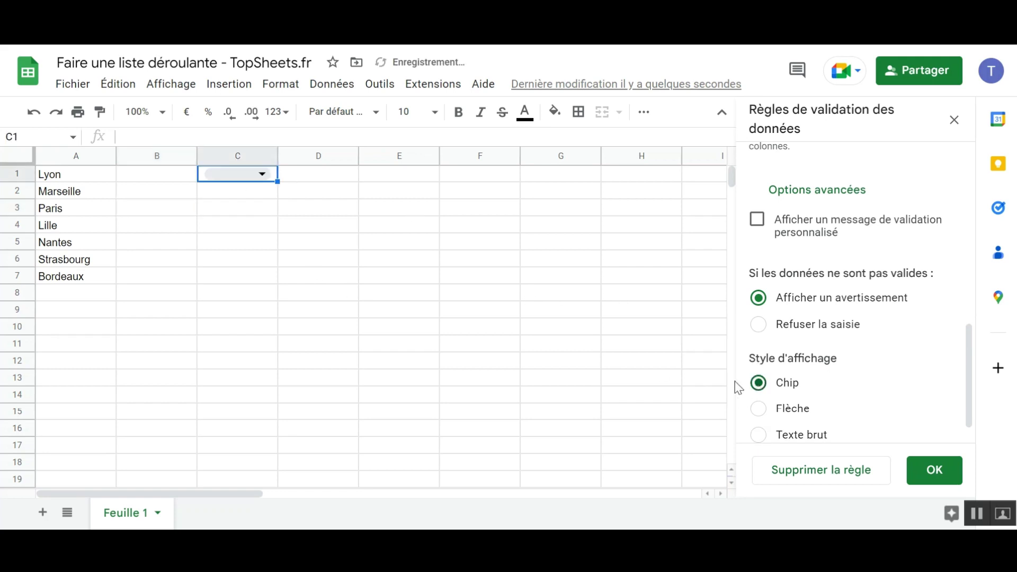
pyautogui.click(543, 328)
pyautogui.click(266, 241)
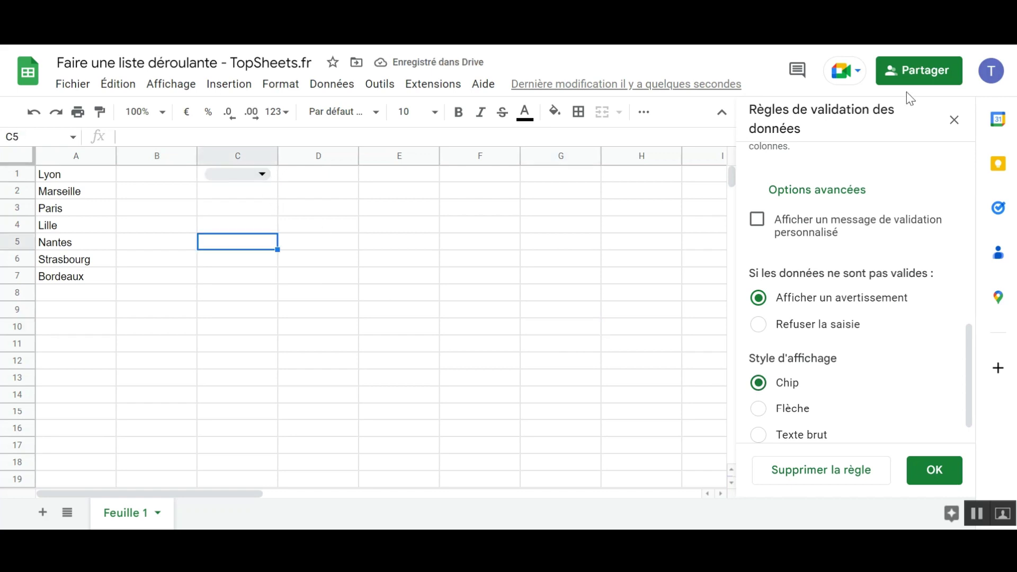
# Close the validation rules and copy the dropdown from C1 to the range E5:E12.
pyautogui.click(954, 120)
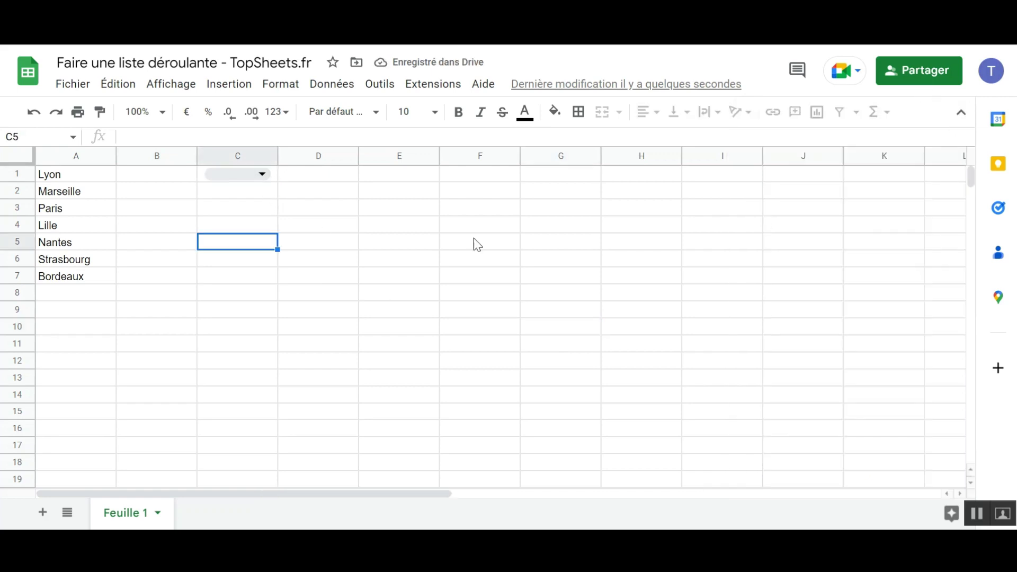
pyautogui.click(276, 173)
pyautogui.hotkey('ctrl', 'c')
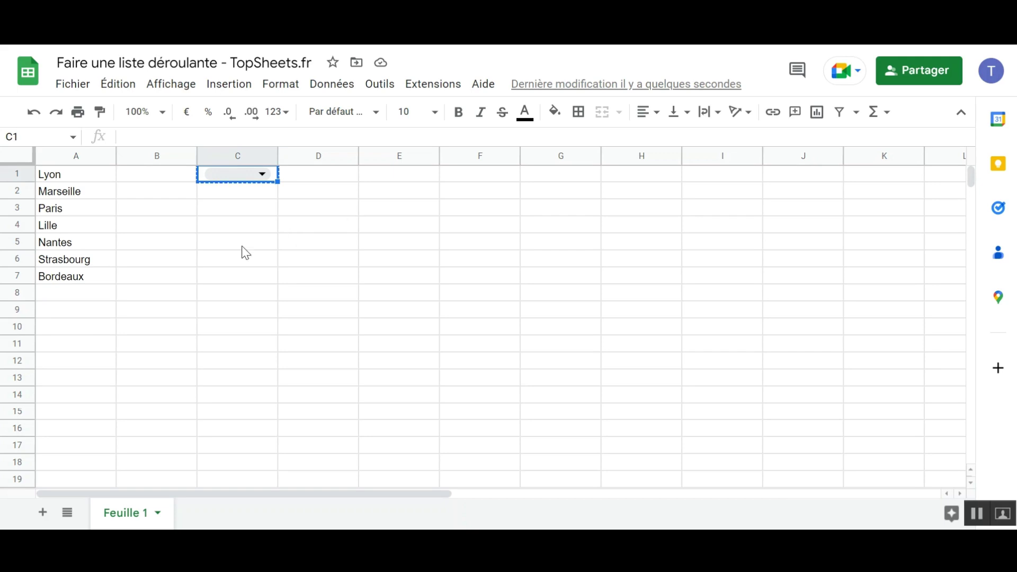
pyautogui.click(394, 247)
pyautogui.moveTo(392, 244); pyautogui.dragTo(380, 356)
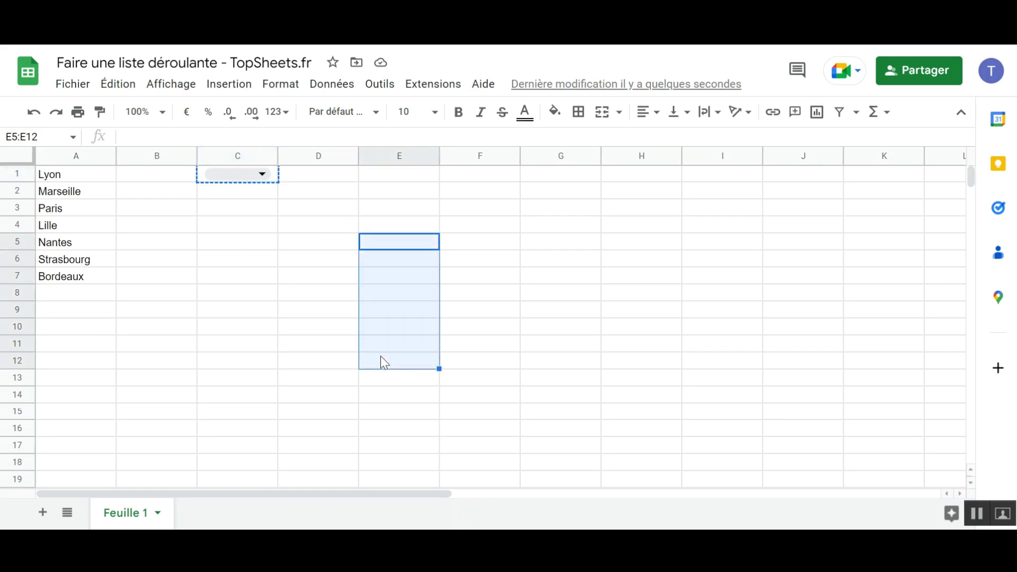
pyautogui.hotkey('ctrl', 'v')
# Check the list of cities offered by the copied dropdowns in column E.
pyautogui.click(427, 294)
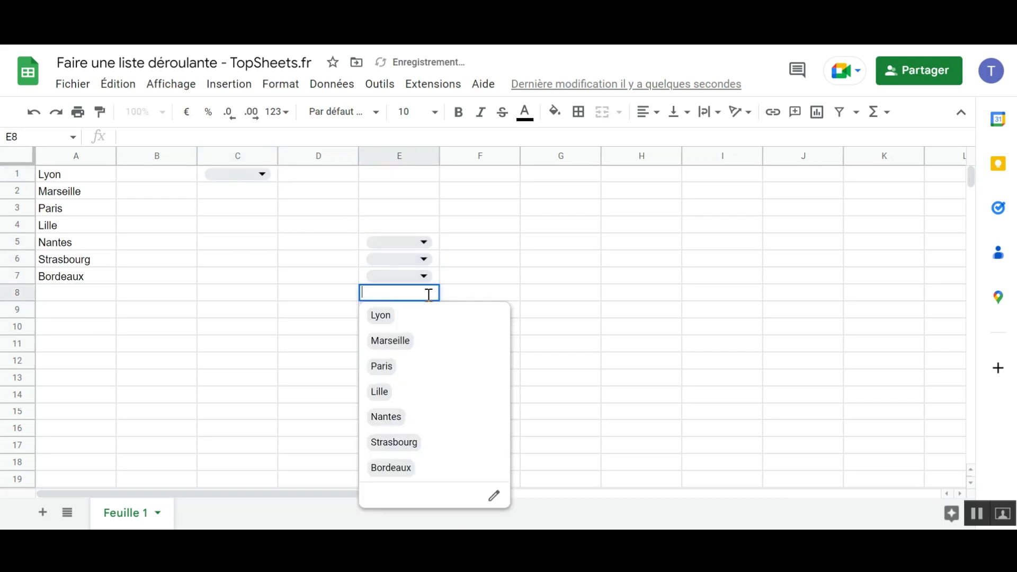
pyautogui.click(456, 276)
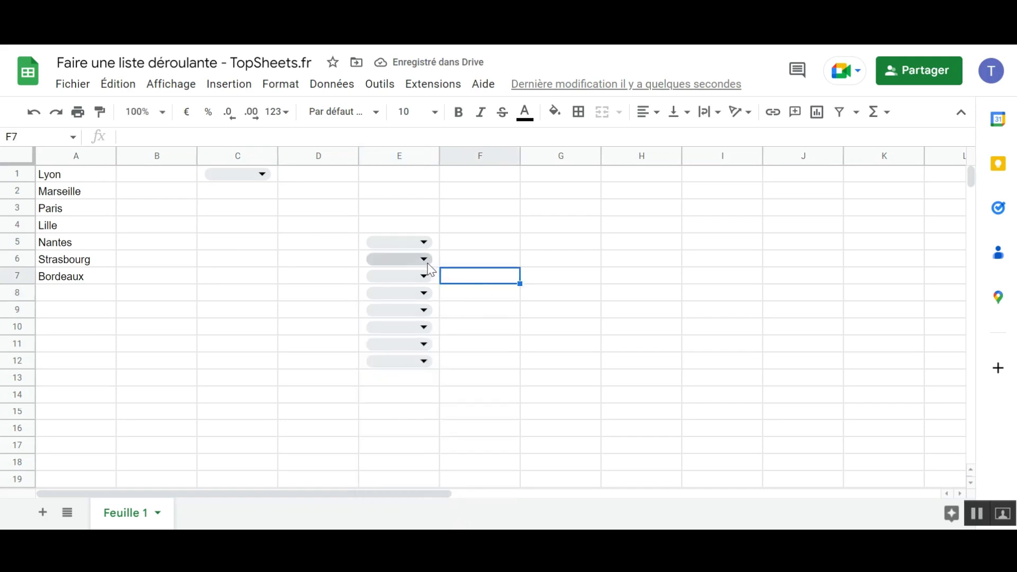
pyautogui.click(430, 263)
pyautogui.click(554, 349)
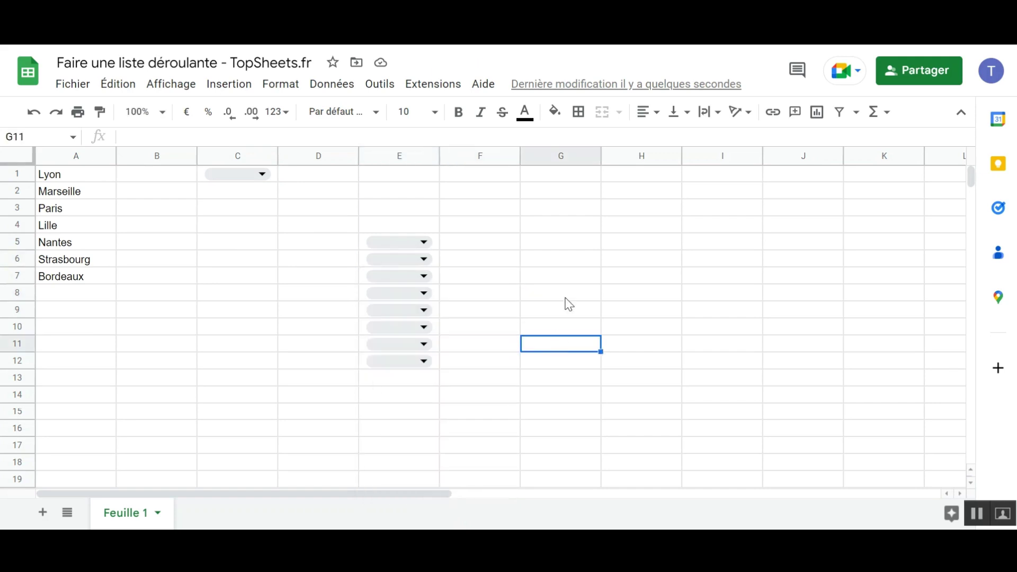
# Add a "Menu déroulant (depuis une plage)" validation rule to G6:G9, with A1:A7 as the source range.
pyautogui.moveTo(568, 264); pyautogui.dragTo(565, 320)
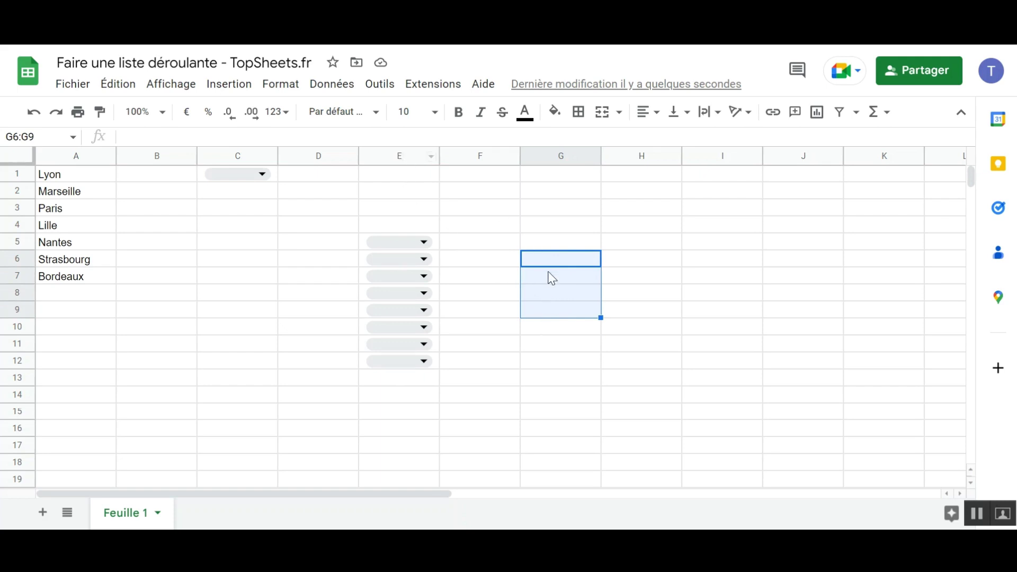
pyautogui.click(340, 92)
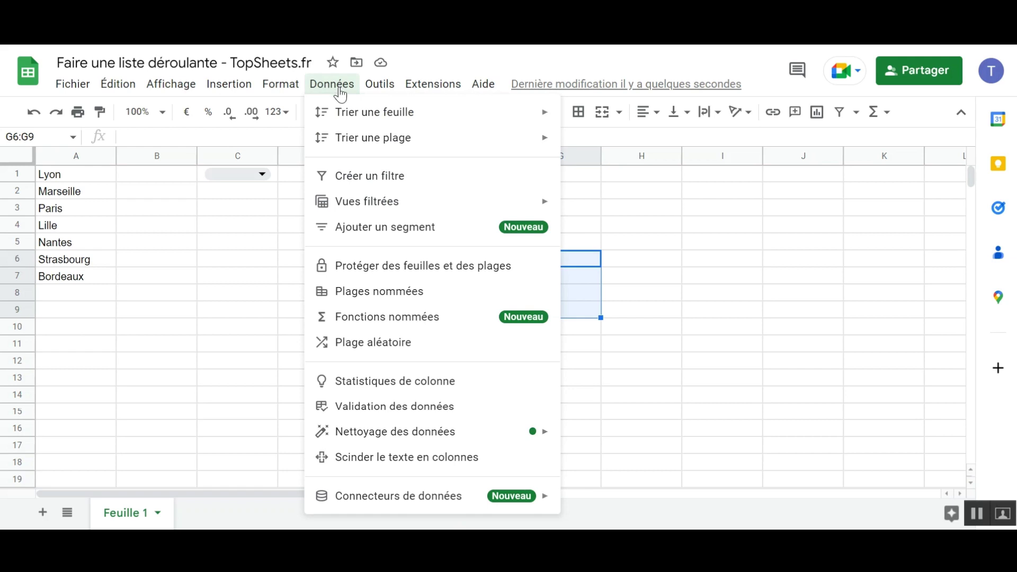
pyautogui.click(365, 405)
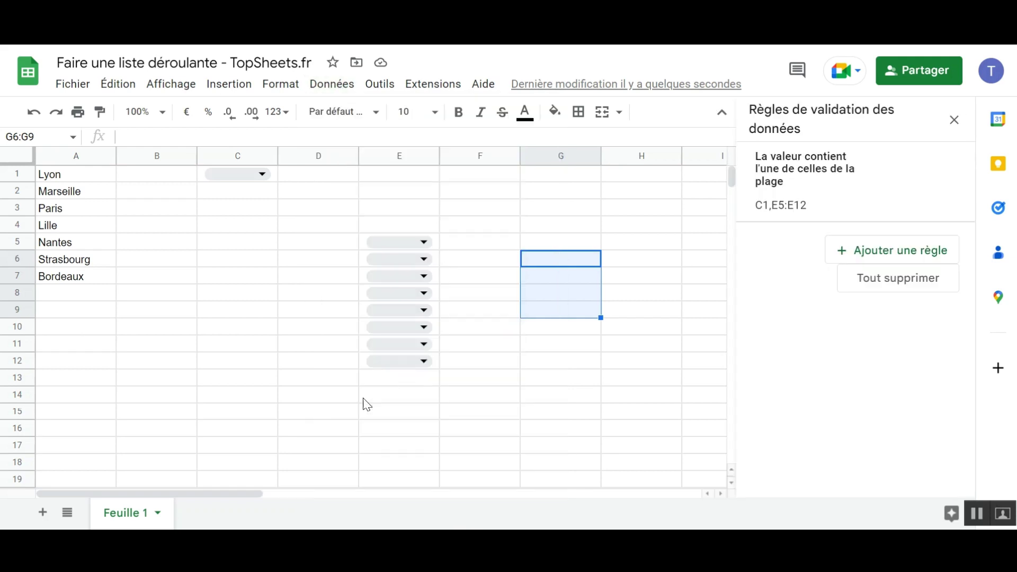
pyautogui.click(902, 251)
pyautogui.click(951, 263)
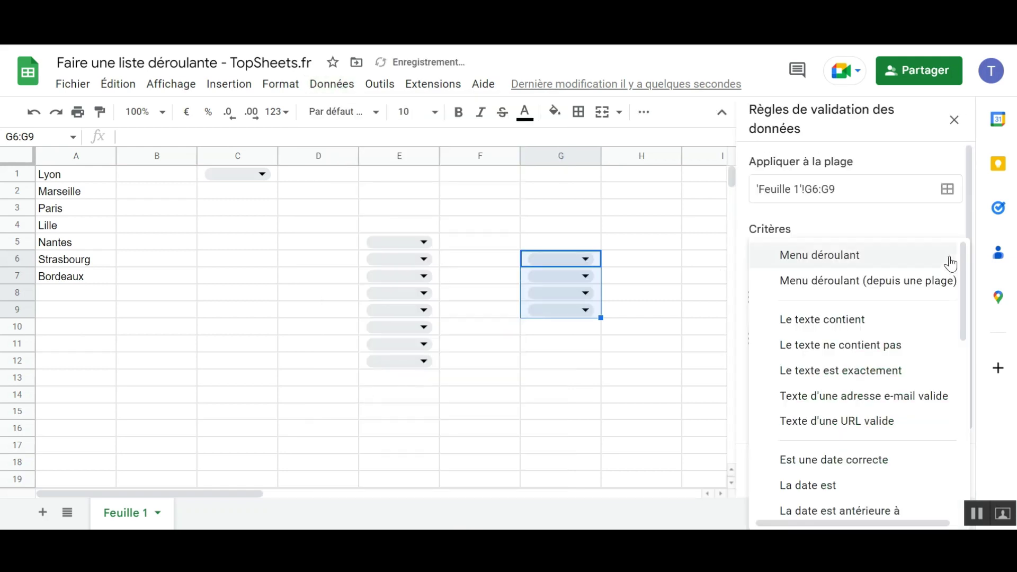
pyautogui.click(917, 284)
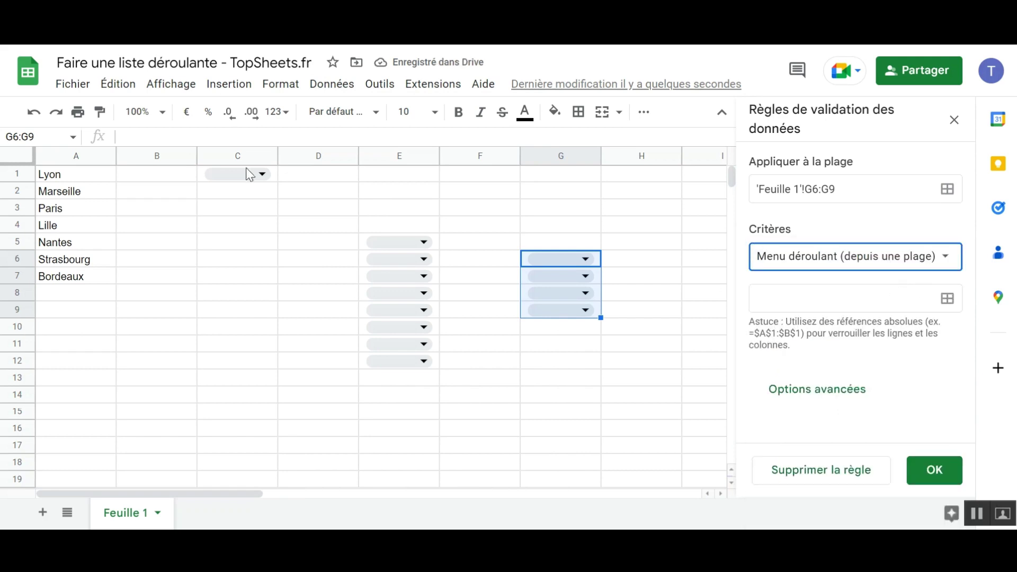
pyautogui.click(948, 299)
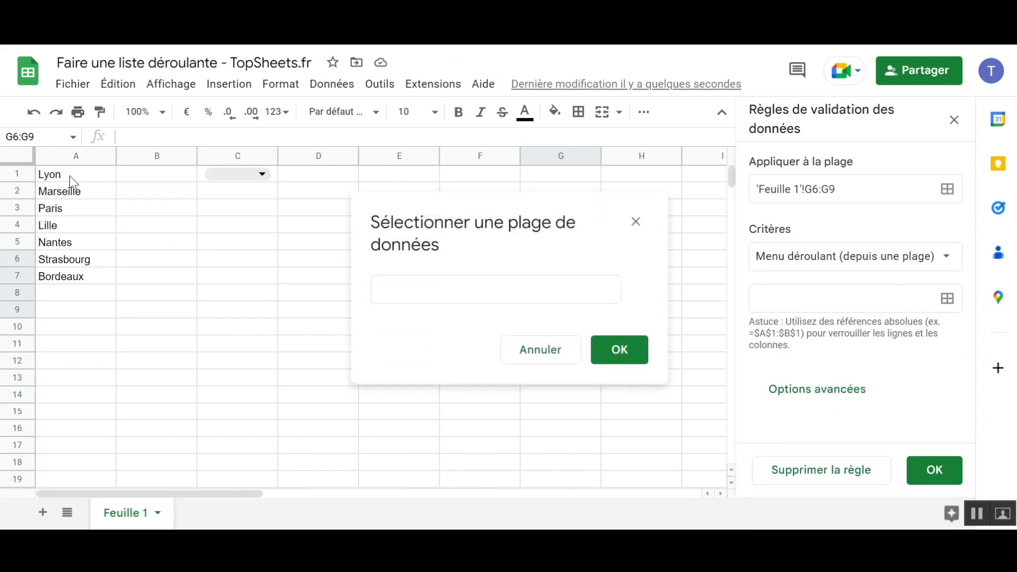
pyautogui.moveTo(69, 176); pyautogui.dragTo(72, 277)
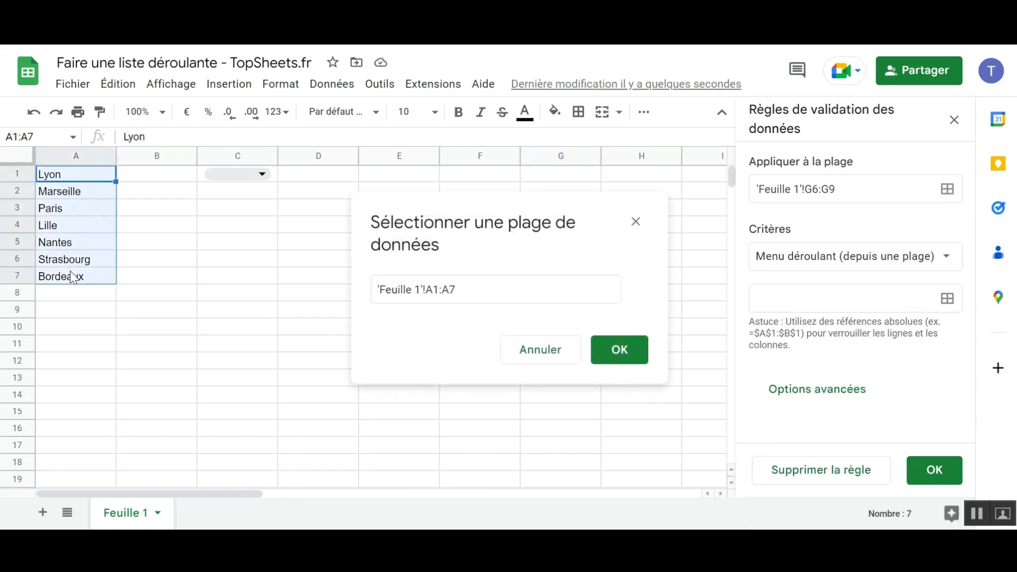
pyautogui.click(617, 349)
# Check the list of cities offered by the dropdowns in G7 and G6.
pyautogui.click(559, 278)
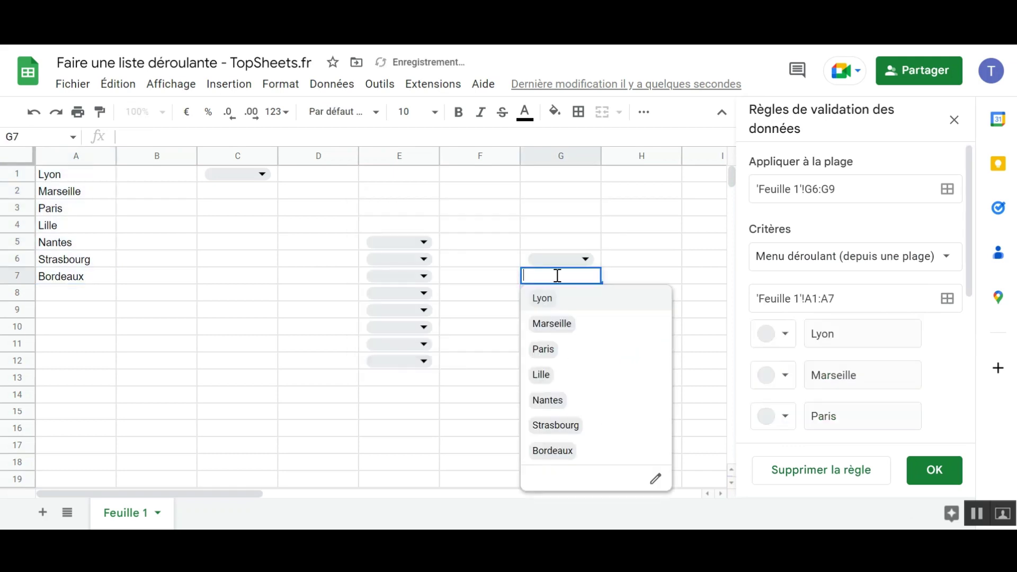
pyautogui.click(571, 261)
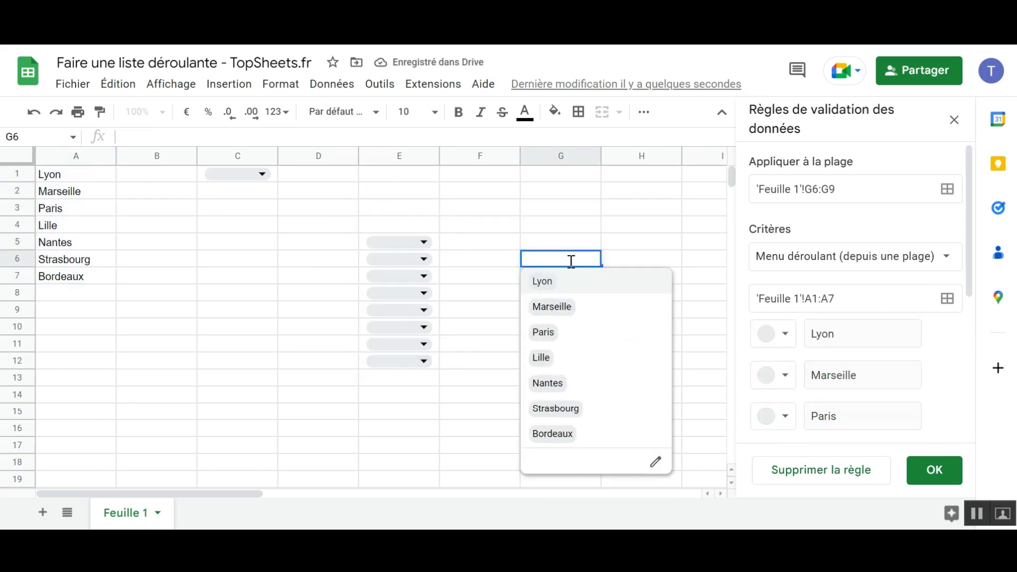
pyautogui.click(635, 239)
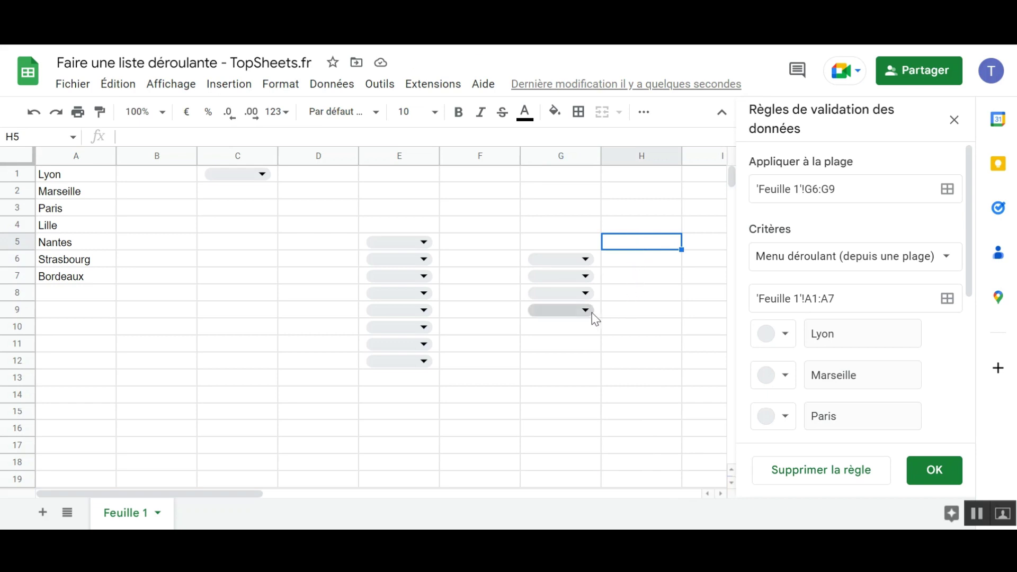
# Remove the data validation rule from the range G6:G9.
pyautogui.click(599, 262)
pyautogui.moveTo(601, 264); pyautogui.dragTo(594, 312)
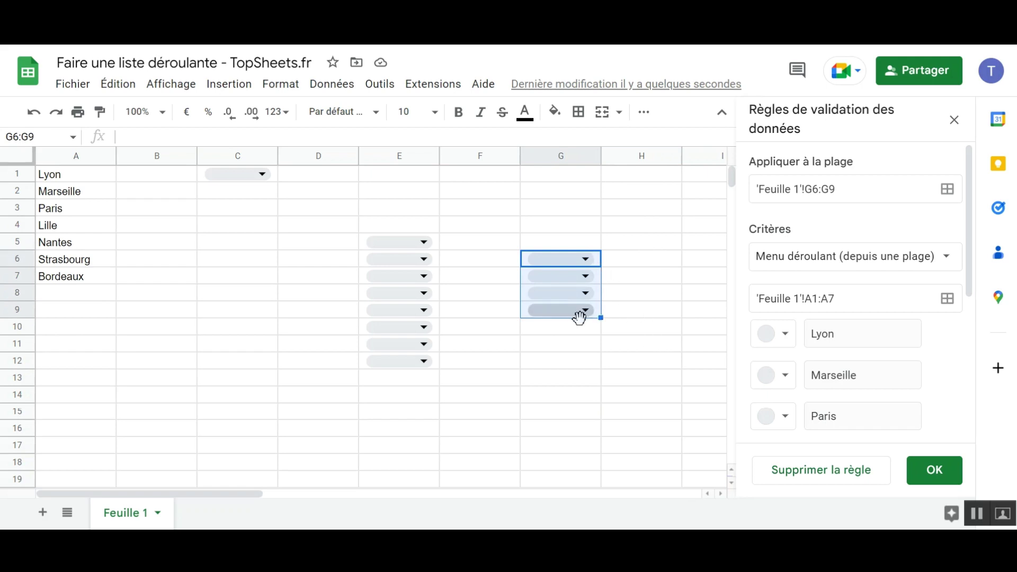
pyautogui.click(817, 477)
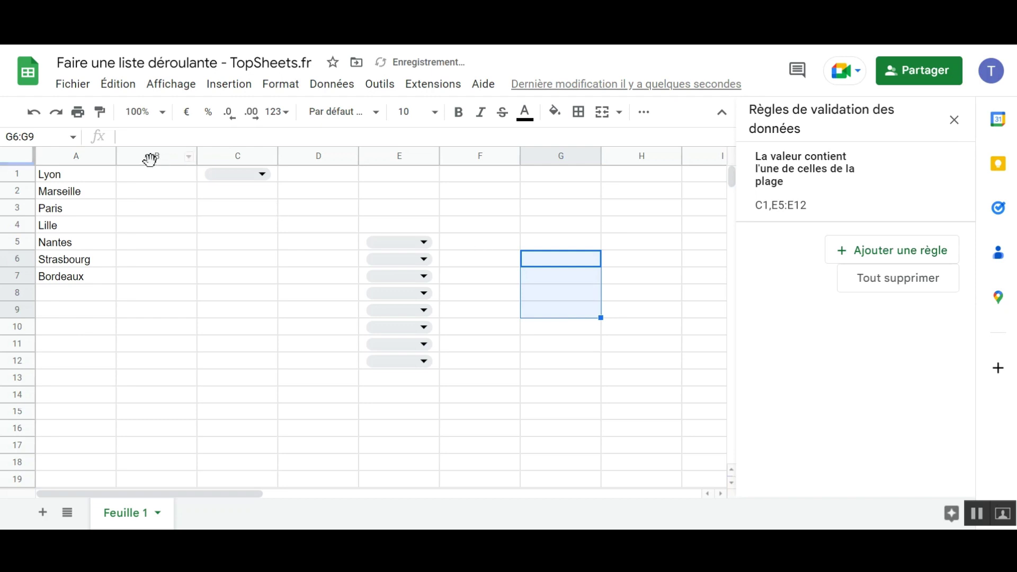
# Delete the remaining dropdowns in C1 and E5:E12 by clearing the whole block B1:E13.
pyautogui.click(171, 177)
pyautogui.hotkey('shift', 'Right')
pyautogui.hotkey('shift', 'Right')
pyautogui.hotkey('shift', 'Right')
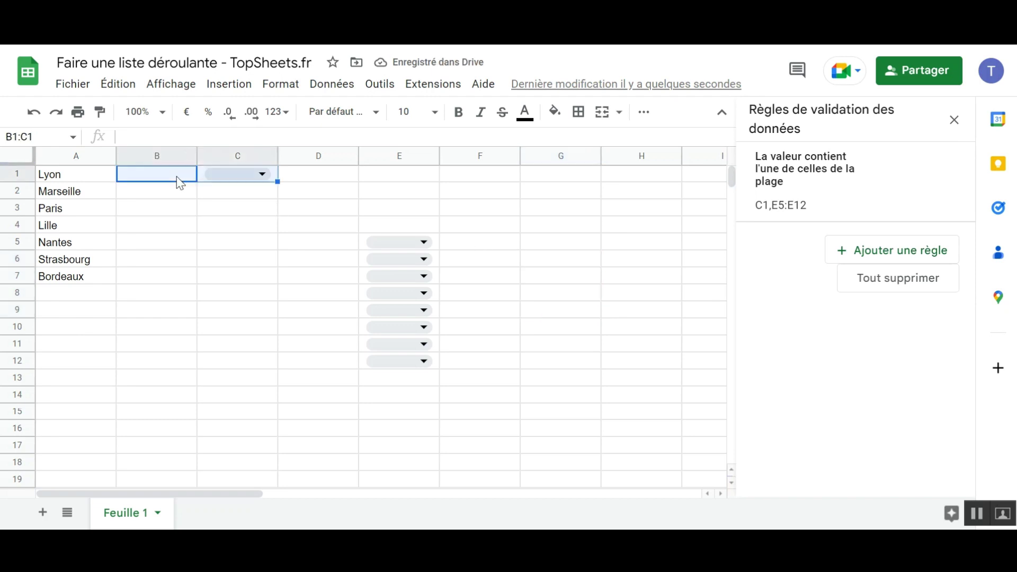
pyautogui.hotkey('shift', 'Down')
pyautogui.hotkey('shift', 'Down')
pyautogui.hotkey('shift', 'Down')
pyautogui.hotkey('shift', 'Down')
pyautogui.hotkey('shift', 'Down')
pyautogui.hotkey('shift', 'Down')
pyautogui.hotkey('shift', 'Down')
pyautogui.hotkey('shift', 'Down')
pyautogui.hotkey('shift', 'Down')
pyautogui.hotkey('shift', 'Down')
pyautogui.hotkey('shift', 'Down')
pyautogui.hotkey('shift', 'Down')
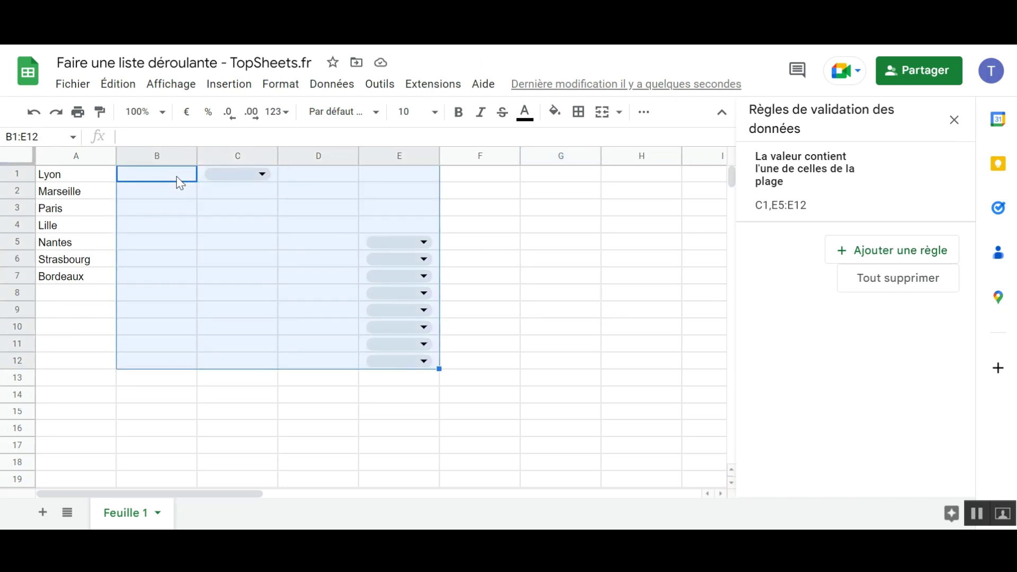
pyautogui.press('Delete')
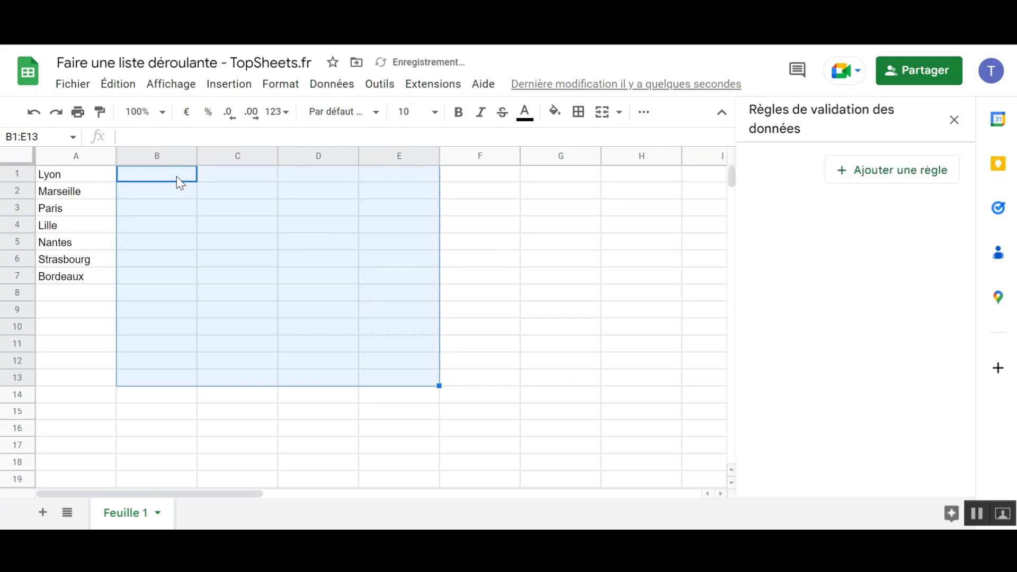